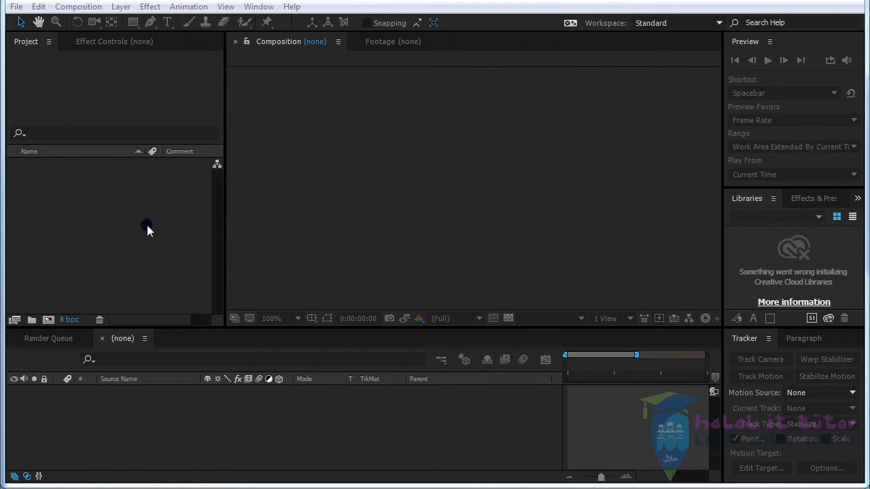
pyautogui.click(32, 61)
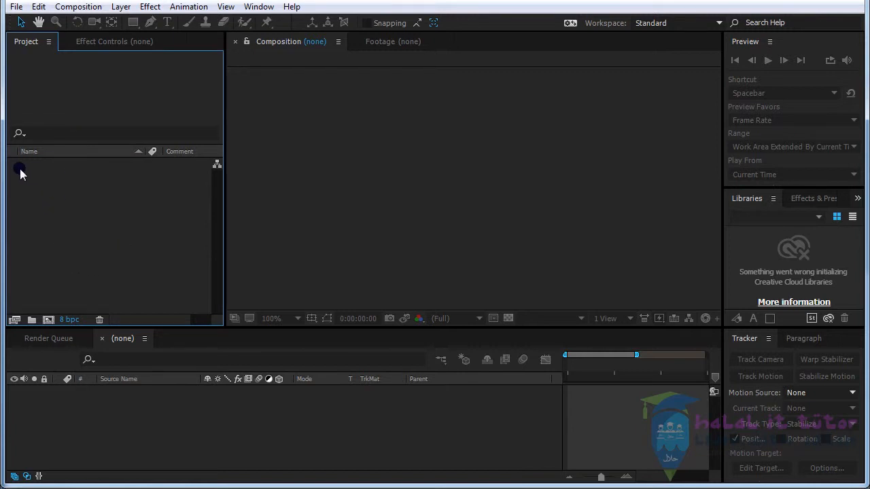
pyautogui.doubleClick(76, 197)
pyautogui.click(16, 7)
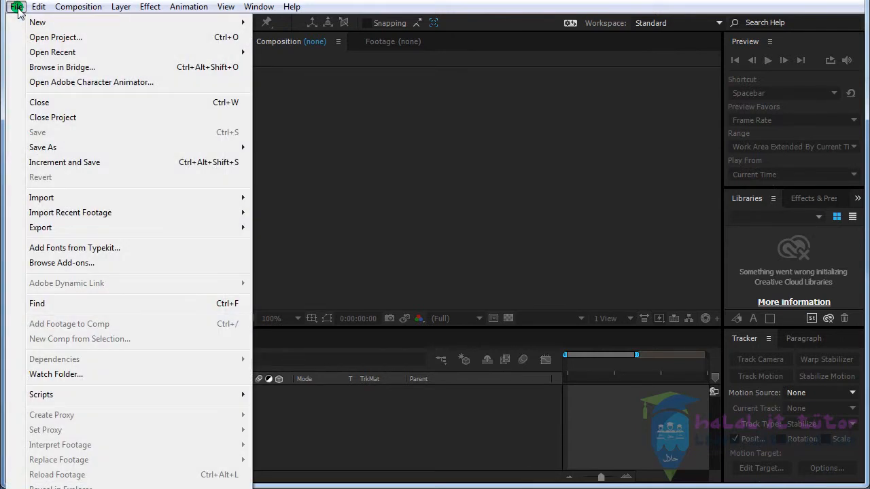
pyautogui.click(99, 199)
pyautogui.click(331, 197)
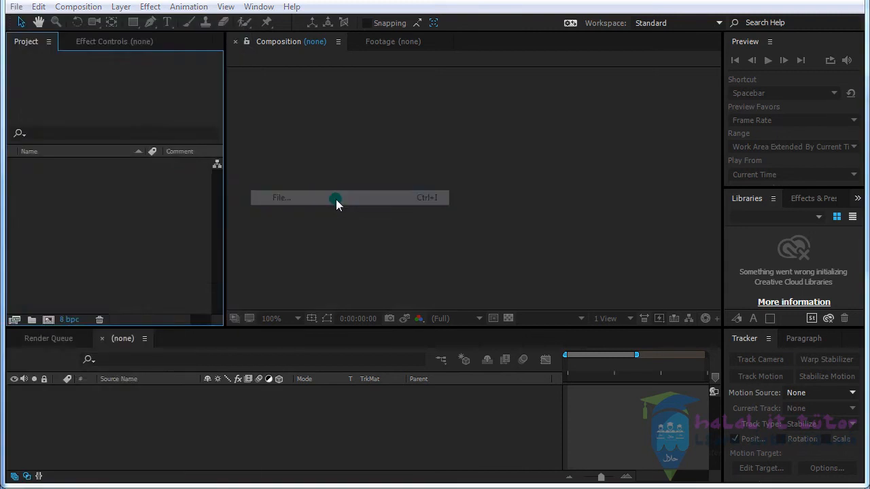
pyautogui.moveTo(281, 30); pyautogui.dragTo(497, 57)
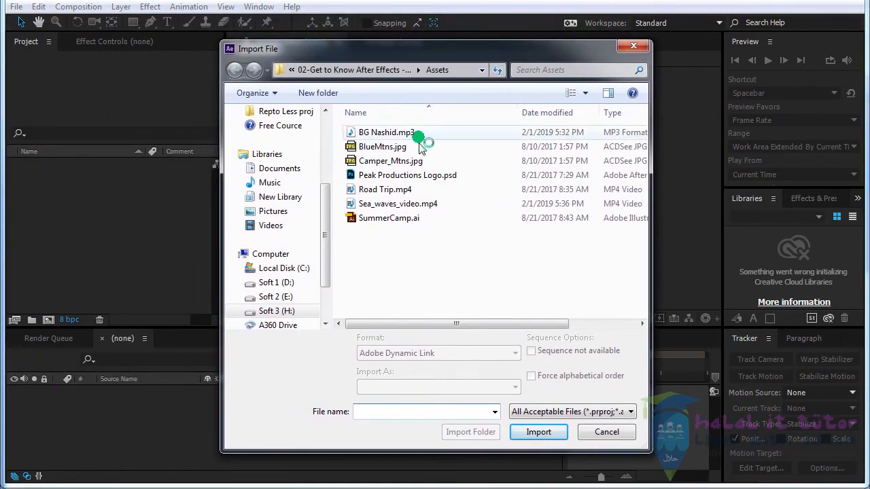
pyautogui.click(385, 218)
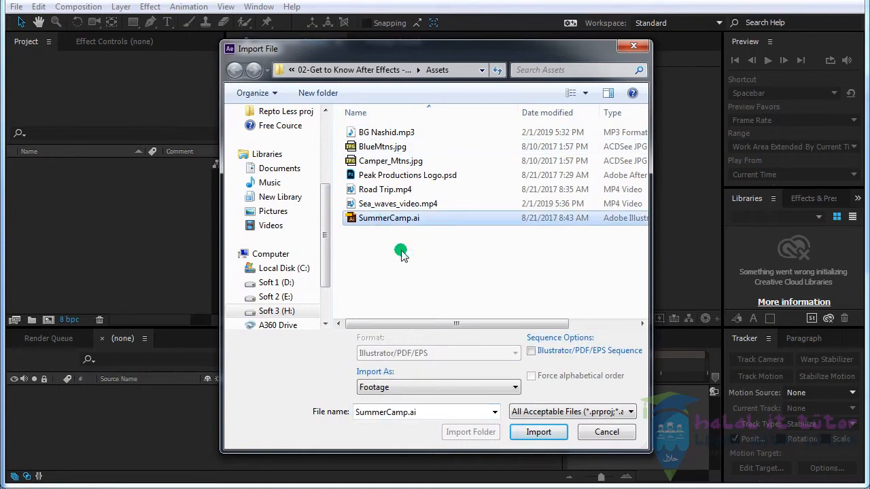
pyautogui.click(607, 432)
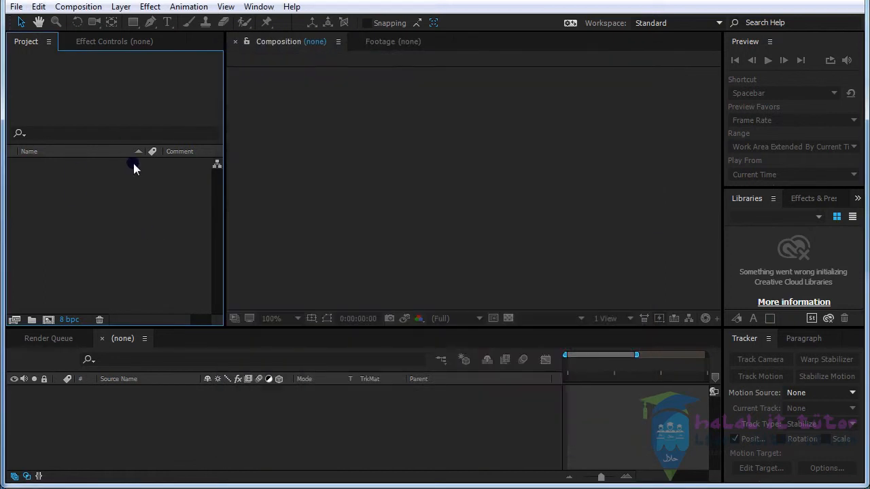
pyautogui.rightClick(96, 183)
pyautogui.click(146, 250)
pyautogui.click(325, 254)
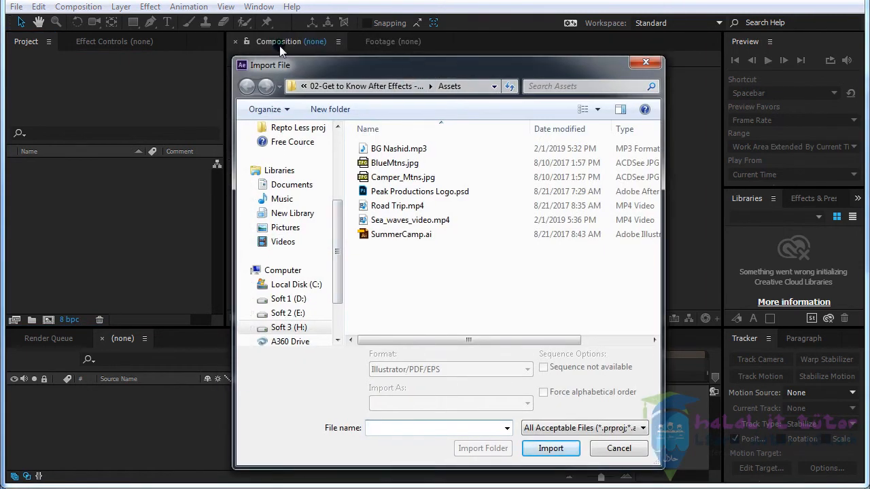
pyautogui.click(635, 448)
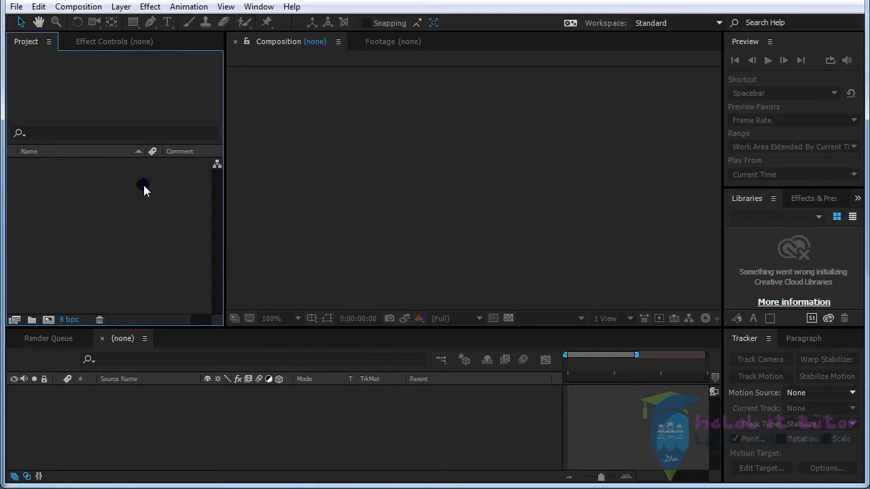
# - Start a file import and browse through the 02-Get to Know After Effects project folder to its Assets folder
pyautogui.doubleClick(136, 225)
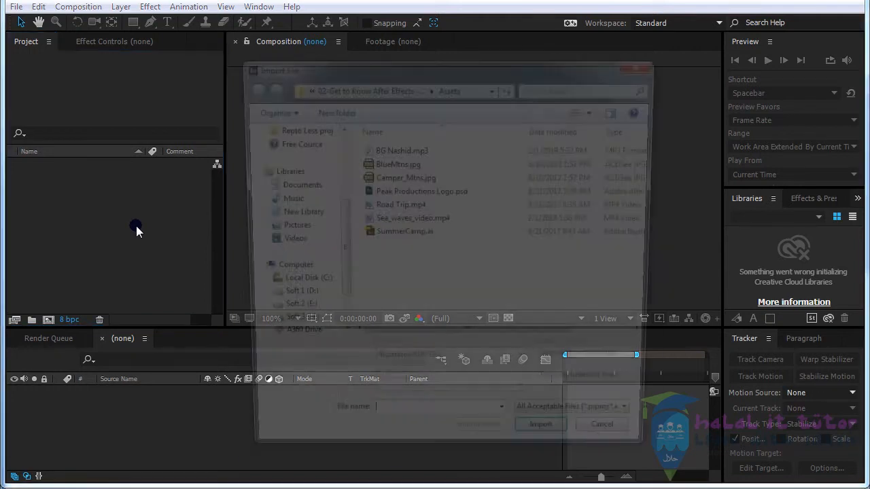
pyautogui.moveTo(479, 71); pyautogui.dragTo(506, 58)
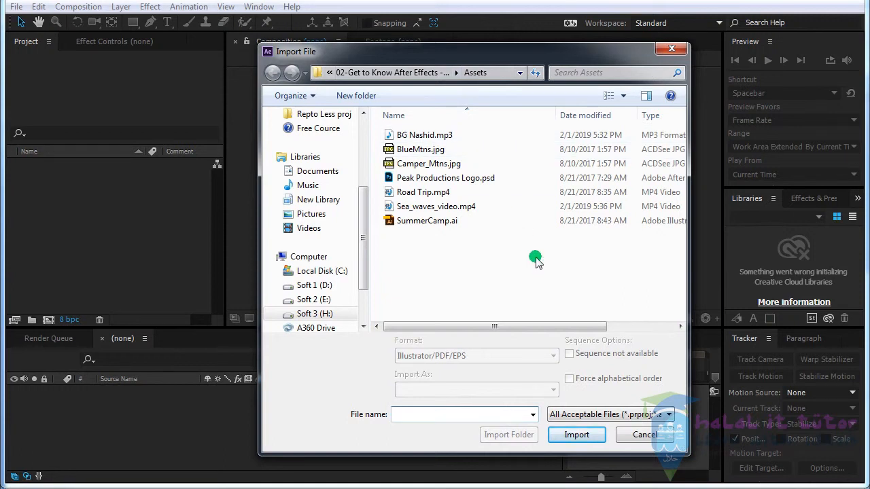
pyautogui.click(360, 72)
pyautogui.click(410, 152)
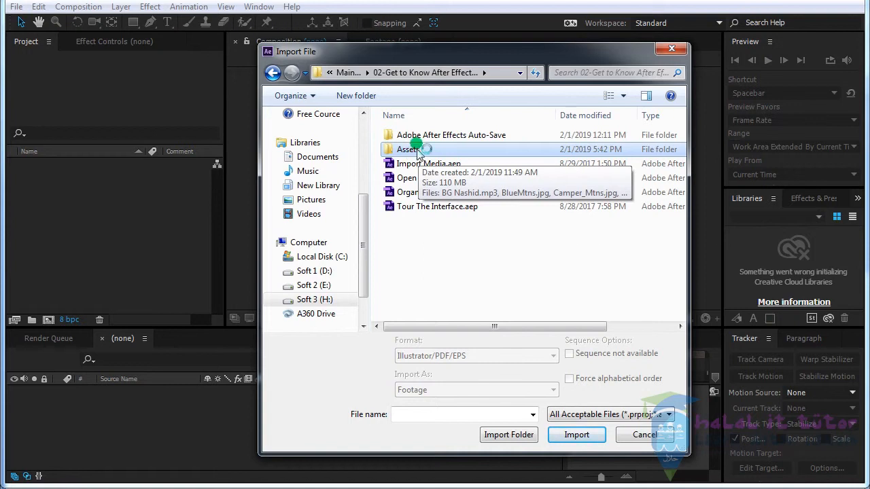
pyautogui.doubleClick(413, 151)
pyautogui.click(273, 72)
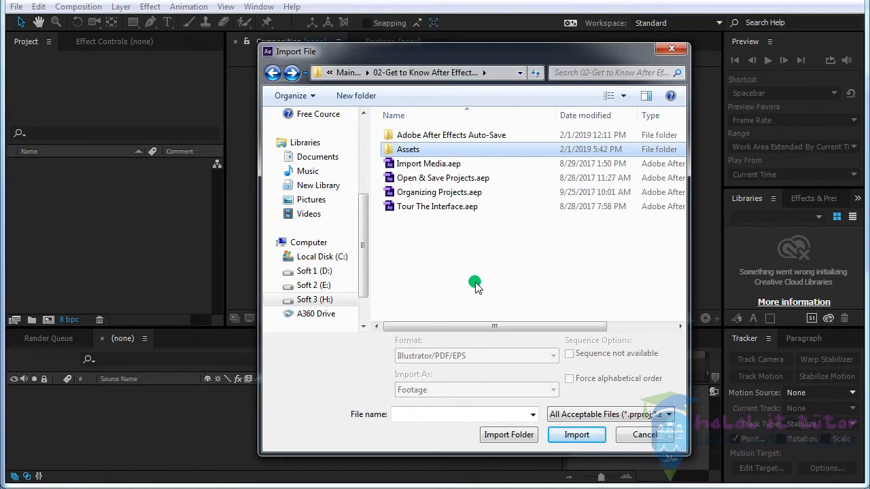
pyautogui.click(346, 73)
pyautogui.doubleClick(435, 118)
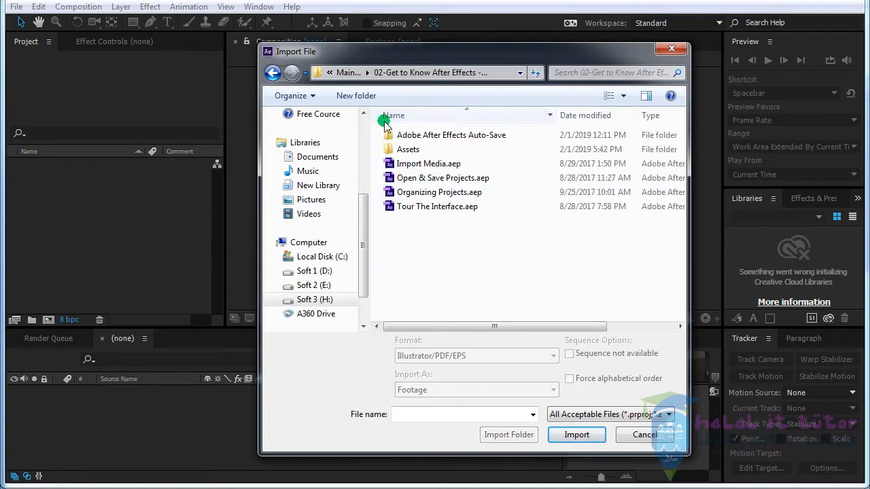
pyautogui.doubleClick(409, 151)
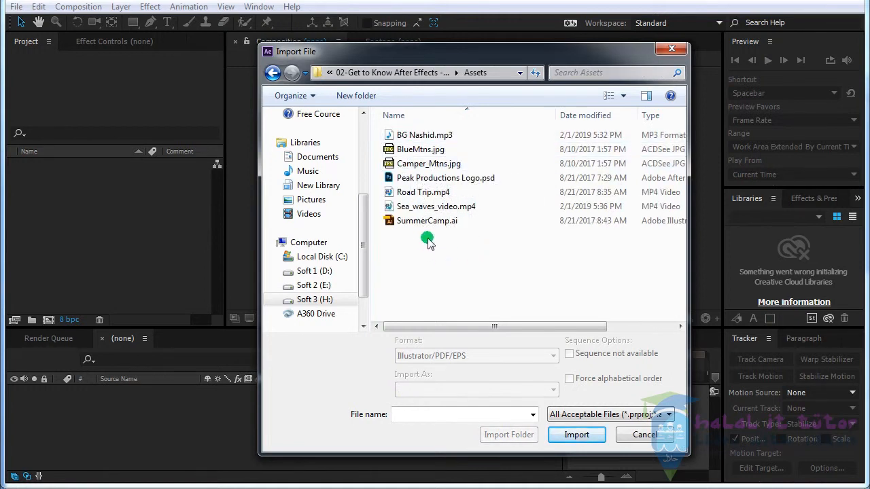
# - Import all files of the Assets folder, from BG Nashid.mp3 through SummerCamp.ai, as footage into the project
pyautogui.moveTo(473, 252); pyautogui.dragTo(397, 126)
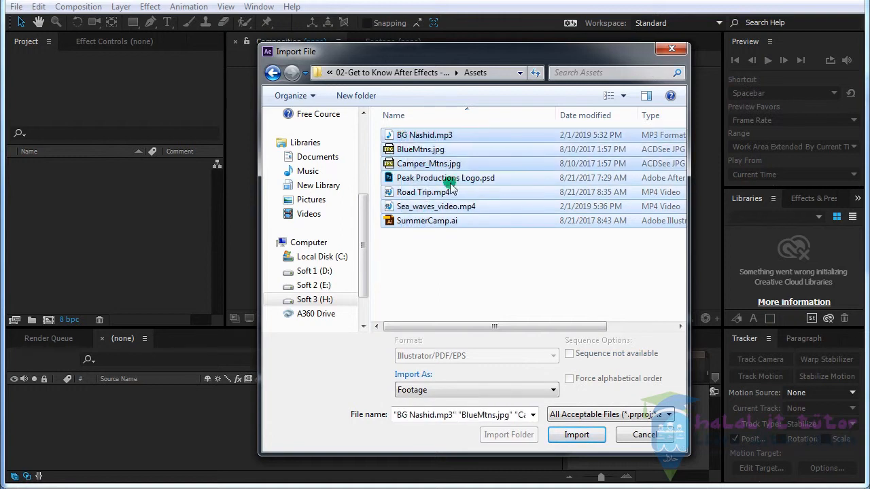
pyautogui.click(469, 262)
pyautogui.moveTo(489, 55); pyautogui.dragTo(472, 54)
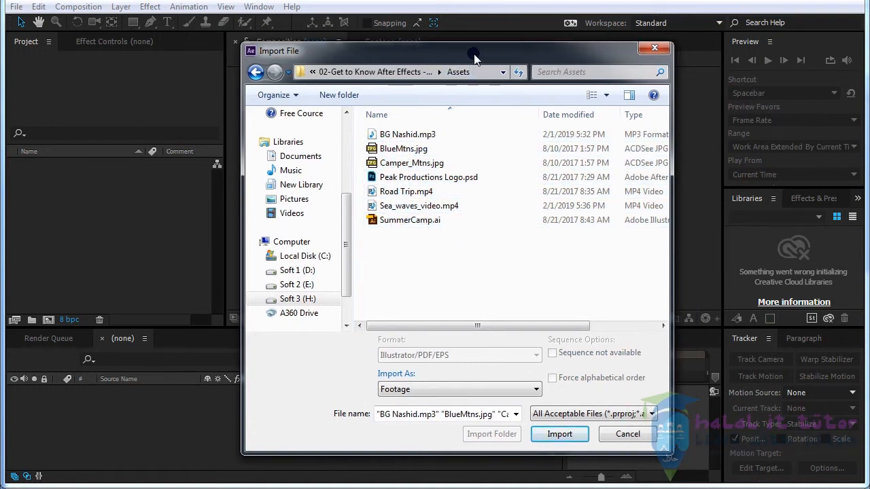
pyautogui.click(403, 137)
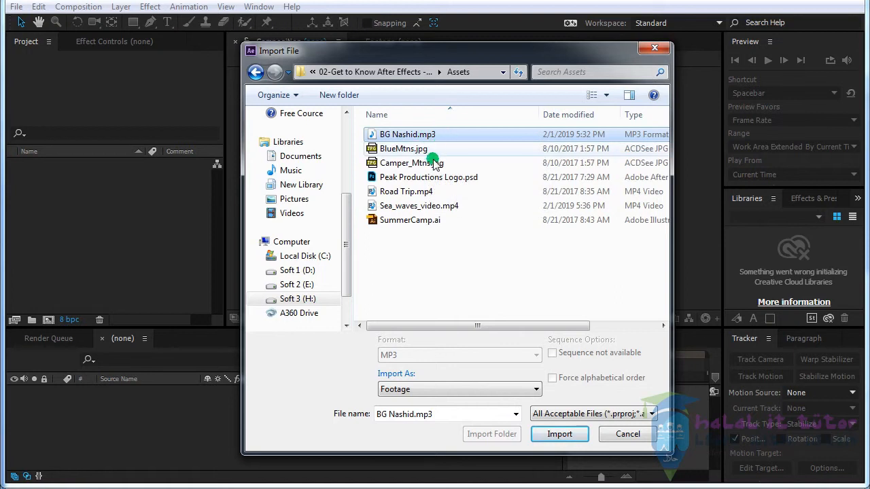
pyautogui.moveTo(426, 249); pyautogui.dragTo(413, 238)
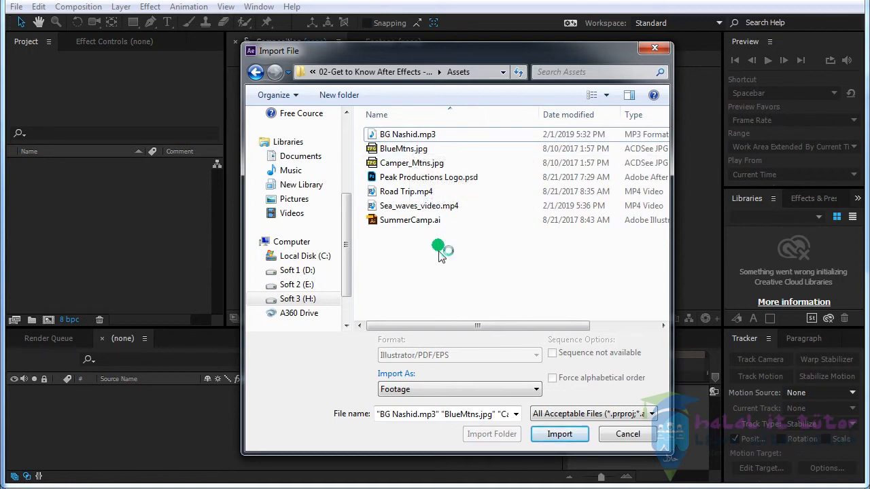
pyautogui.moveTo(437, 254); pyautogui.dragTo(378, 132)
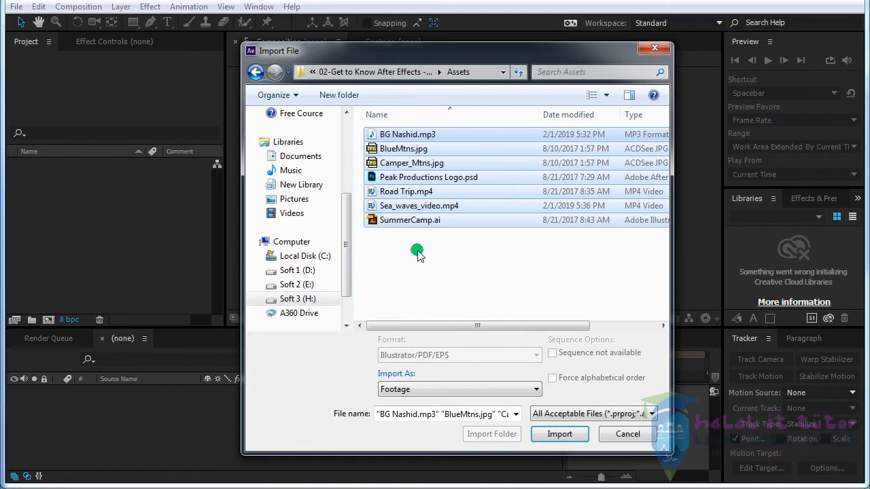
pyautogui.click(414, 250)
pyautogui.click(406, 135)
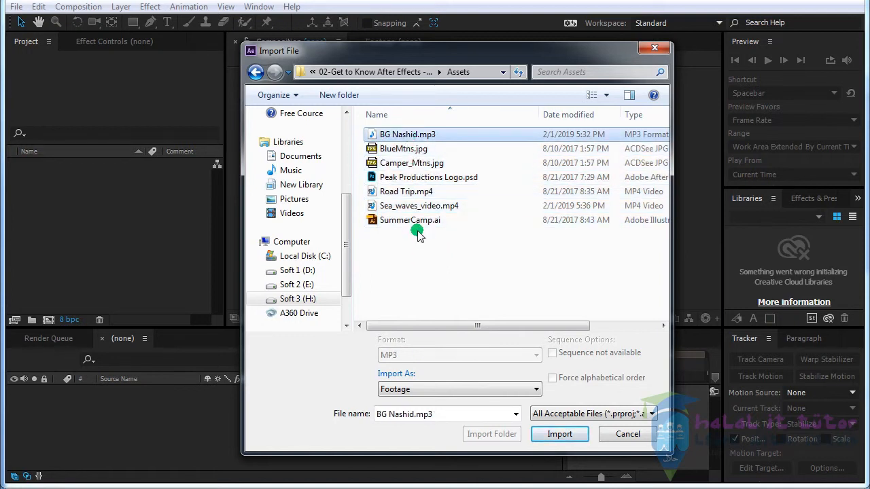
pyautogui.keyDown('shift'); pyautogui.click(414, 227); pyautogui.keyUp('shift')
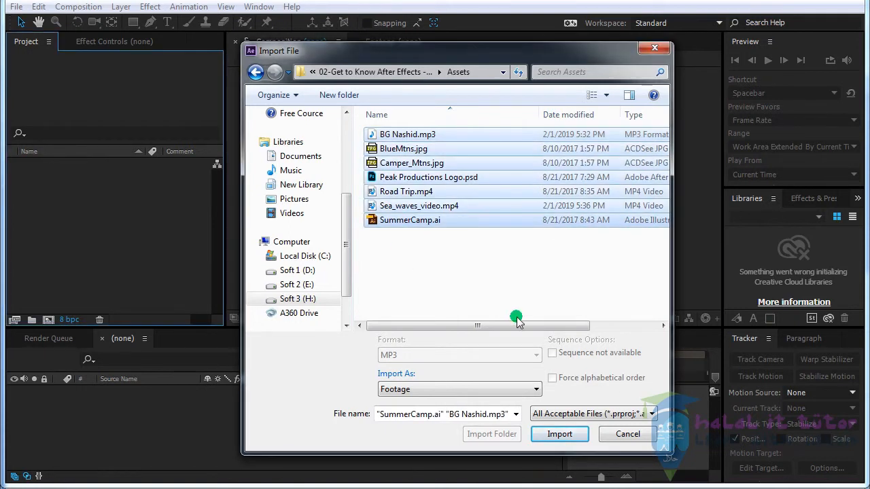
pyautogui.click(566, 435)
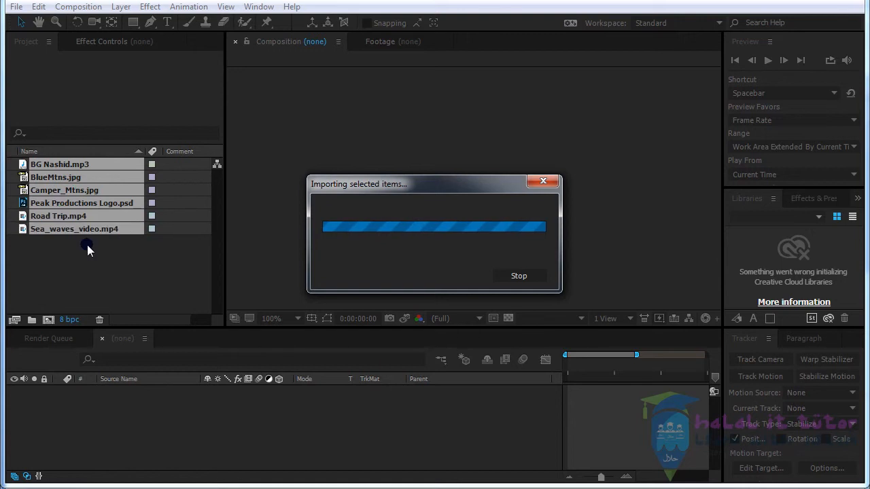
pyautogui.click(88, 268)
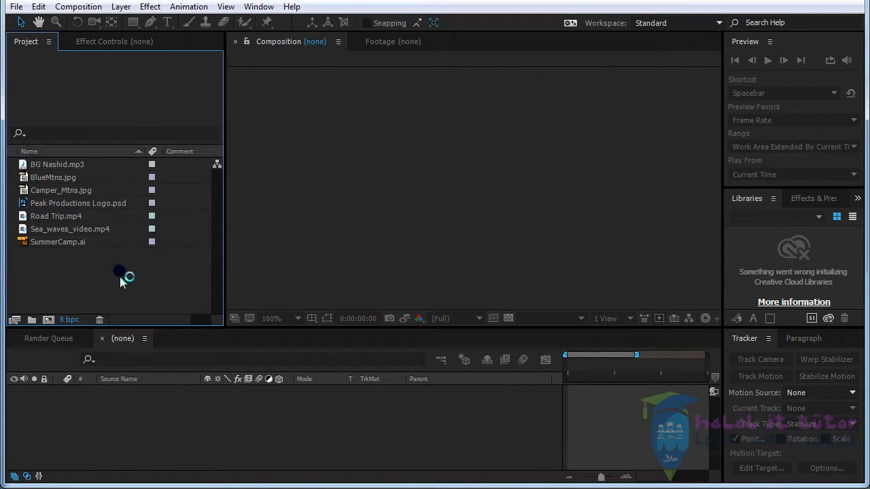
# - Inspect the imported BG Nashid.mp3 and BlueMtns.jpg items and try selecting all project footage at once
pyautogui.click(52, 164)
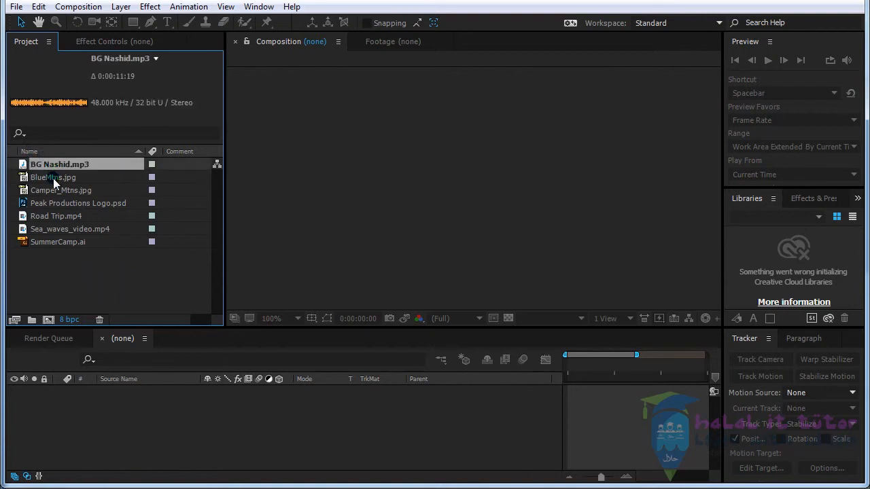
pyautogui.click(53, 176)
pyautogui.moveTo(71, 270); pyautogui.dragTo(45, 166)
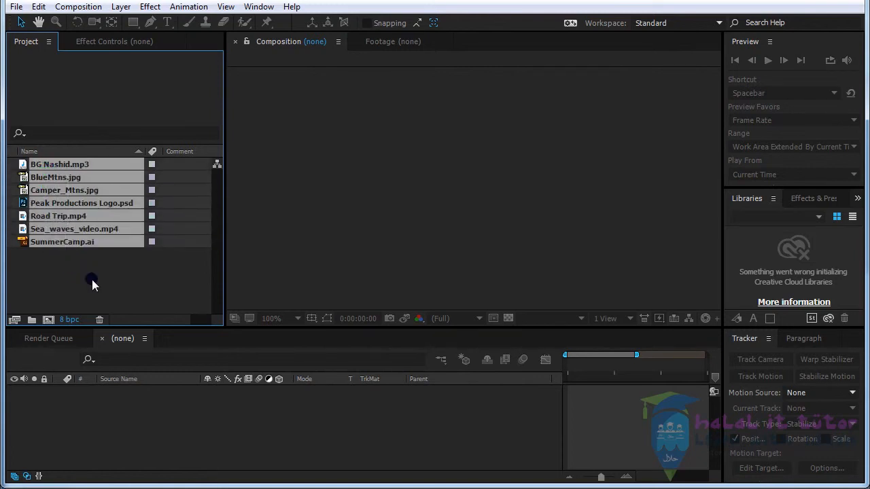
pyautogui.click(91, 277)
pyautogui.click(54, 164)
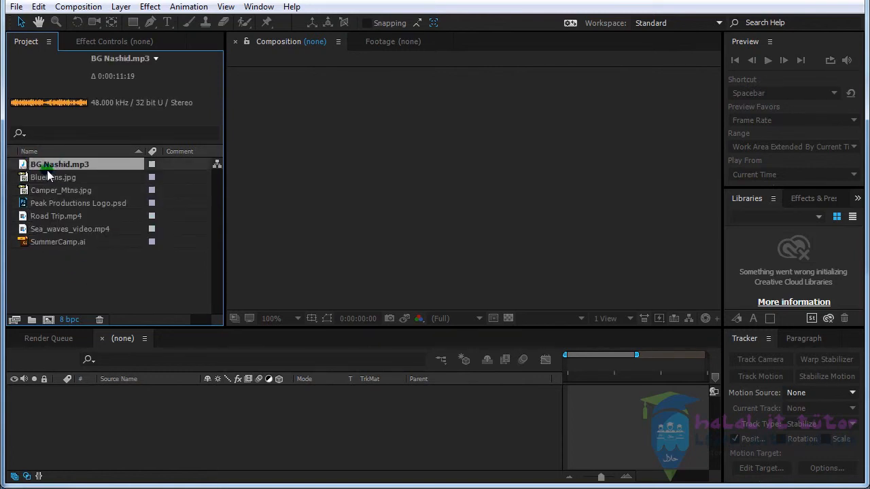
pyautogui.hotkey('ctrl', 'a')
pyautogui.click(68, 267)
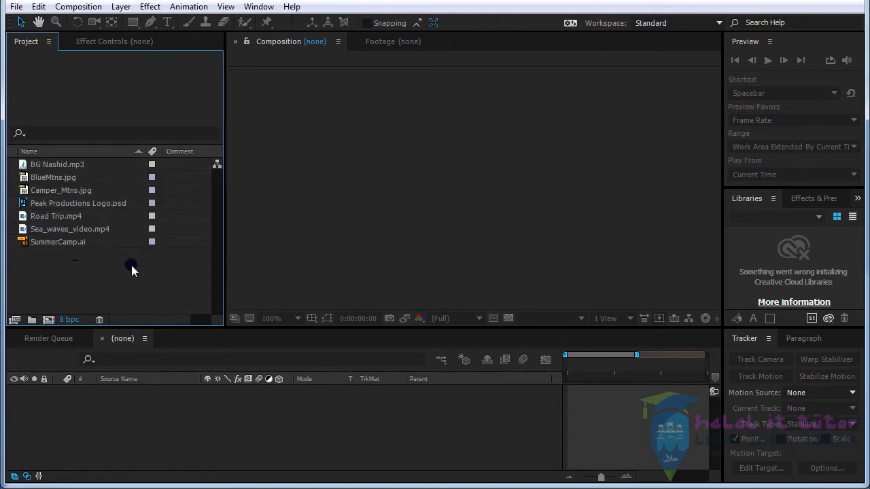
# - Widen the Project panel and narrow its Name column to give the Comment column more room
pyautogui.moveTo(231, 178); pyautogui.dragTo(276, 176)
pyautogui.moveTo(149, 158)
pyautogui.mouseDown()
pyautogui.moveTo(262, 157)
pyautogui.moveTo(165, 156)
pyautogui.mouseUp()
pyautogui.click(48, 167)
pyautogui.click(105, 254)
pyautogui.moveTo(162, 157); pyautogui.dragTo(140, 156)
# - Add the comment "BKG Nasid" to the BG Nashid.mp3 footage item
pyautogui.click(63, 165)
pyautogui.click(163, 167)
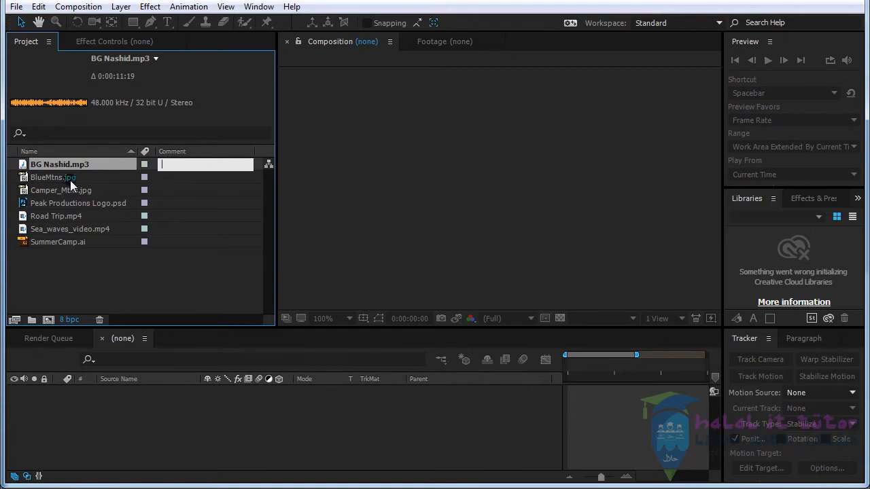
pyautogui.click(71, 178)
pyautogui.click(66, 163)
pyautogui.click(174, 167)
pyautogui.write('BKG')
pyautogui.click(148, 266)
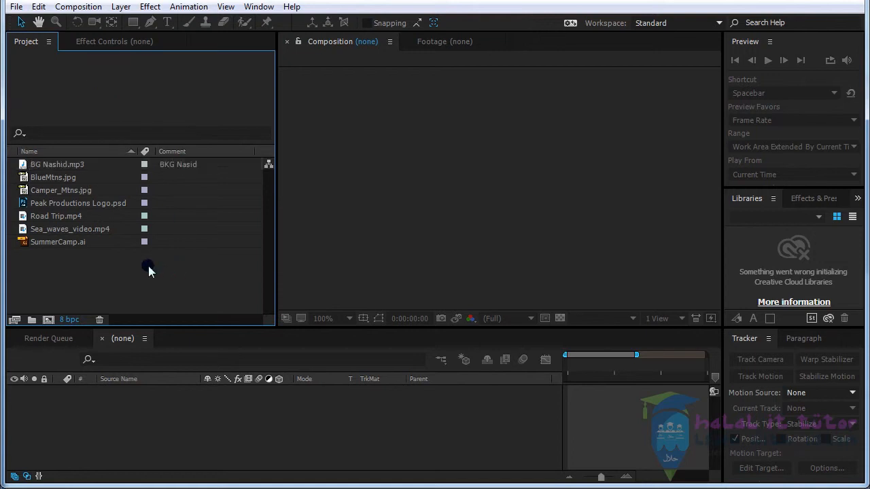
# - Open the comments of BG Nashid.mp3 and BlueMtns.jpg for editing and leave them
pyautogui.click(192, 166)
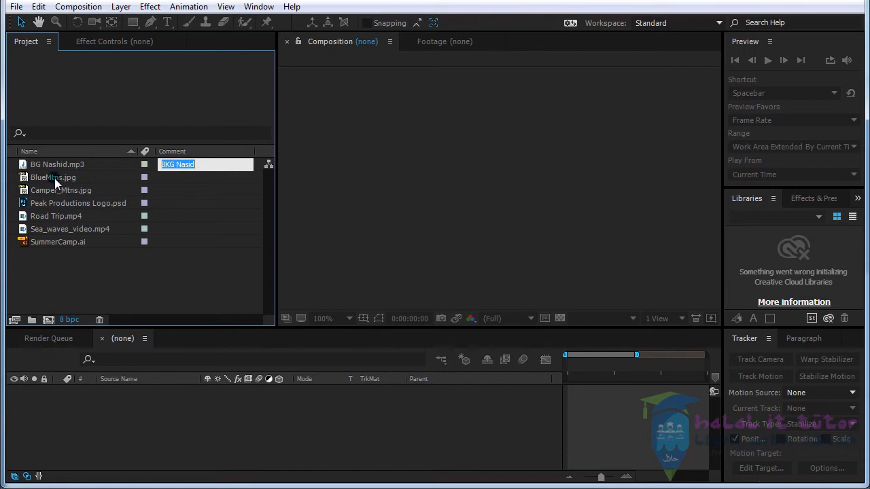
pyautogui.click(54, 178)
pyautogui.click(169, 178)
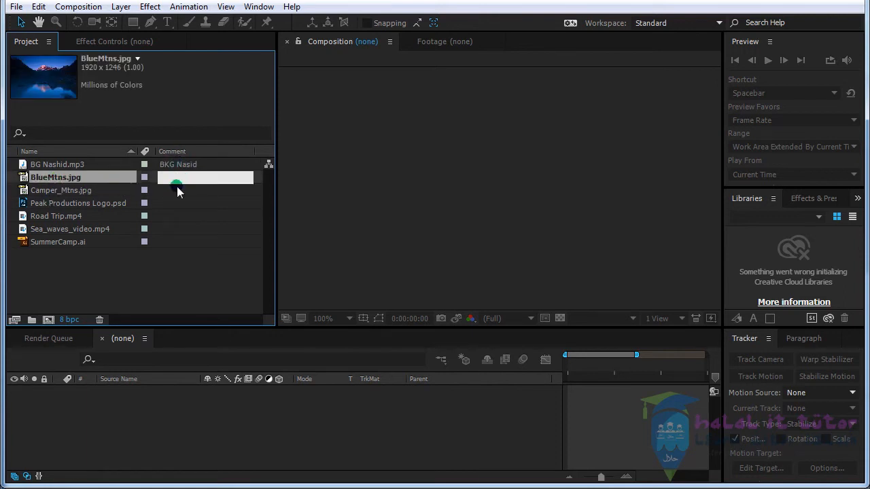
pyautogui.click(136, 260)
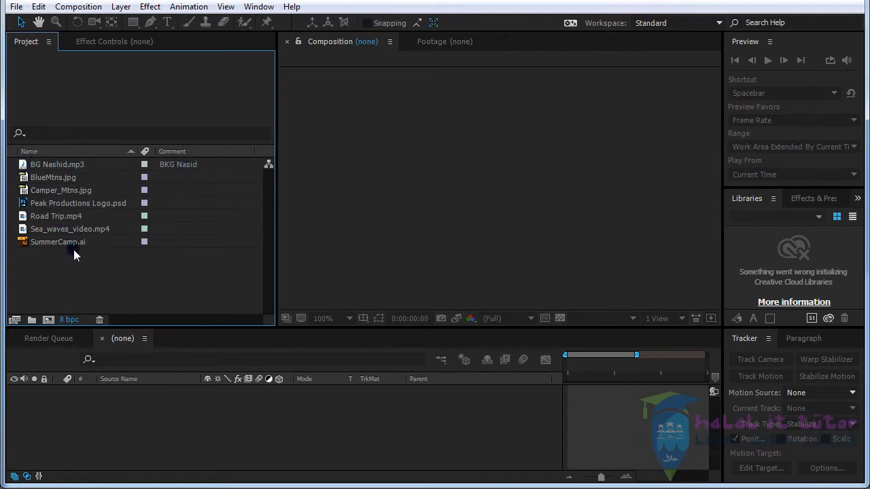
pyautogui.moveTo(74, 266); pyautogui.dragTo(39, 159)
pyautogui.click(108, 273)
pyautogui.click(16, 7)
pyautogui.click(292, 7)
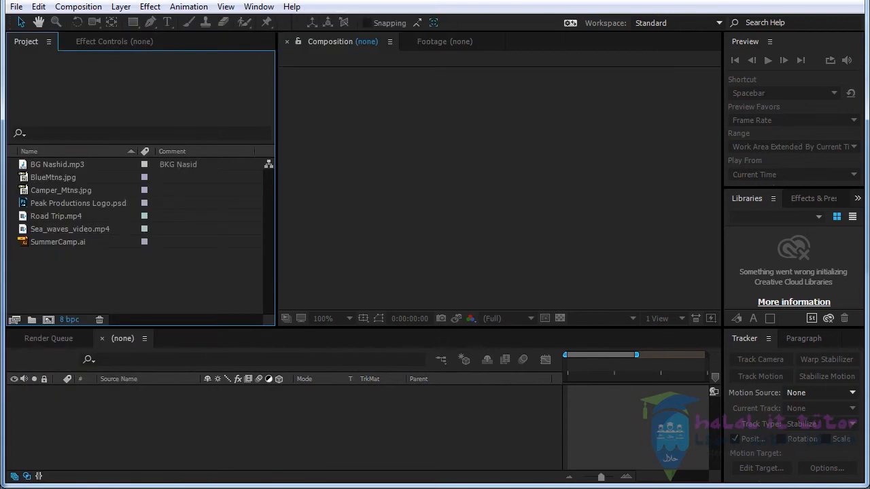